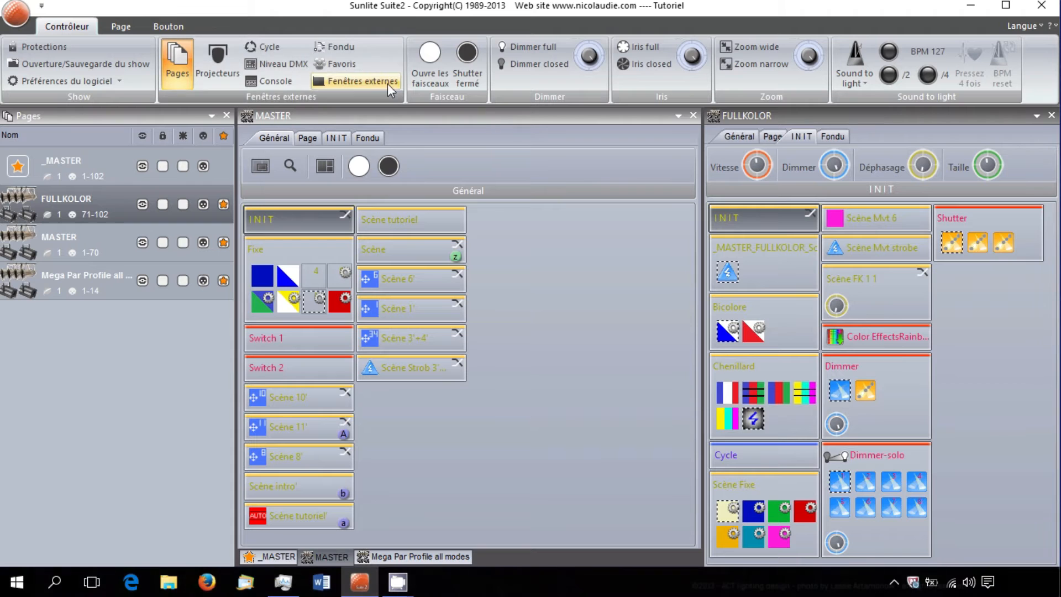
Step: Run the existing Cycle on the FULLKOLOR page, open its timeline window and stop the playback
left_click(777, 460)
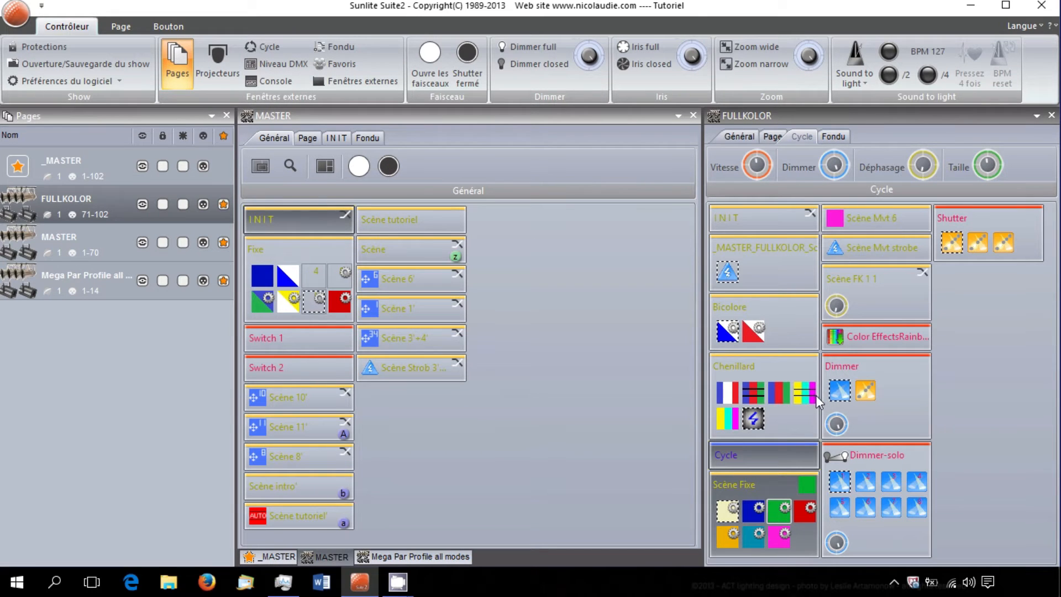
left_click(167, 26)
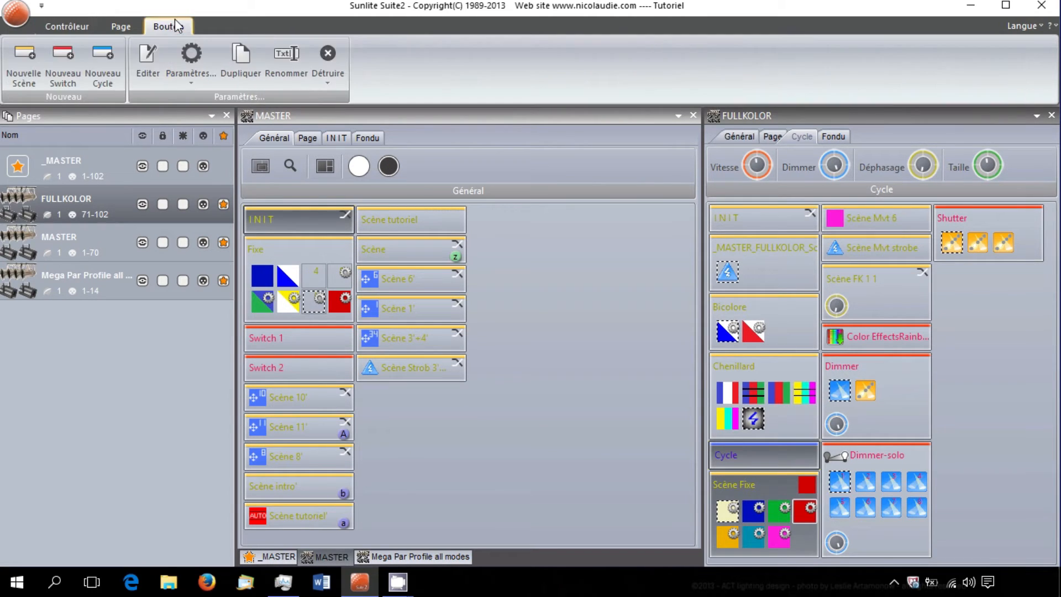
left_click(78, 31)
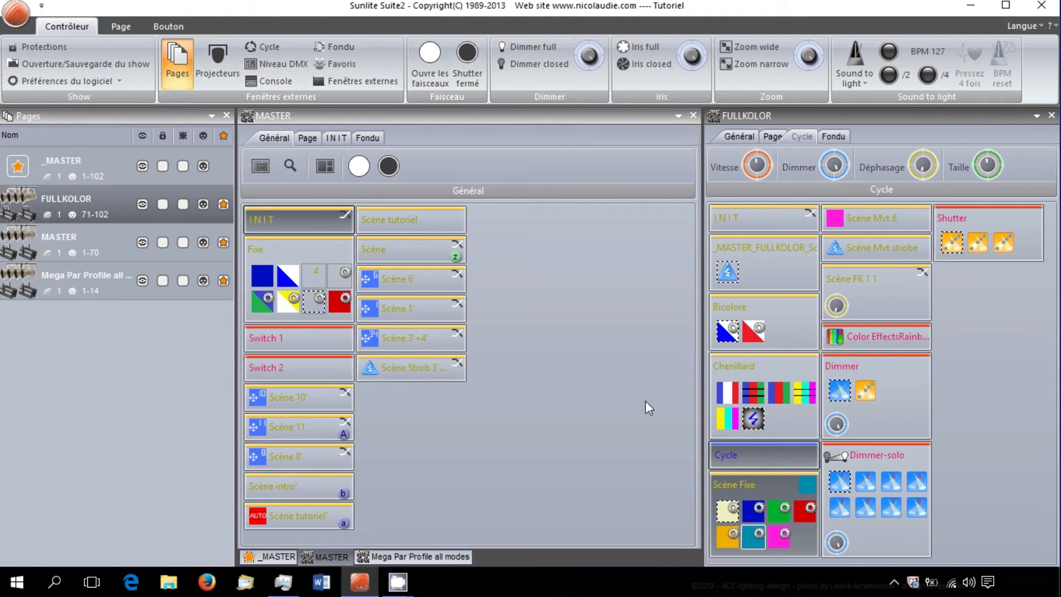
left_click(270, 48)
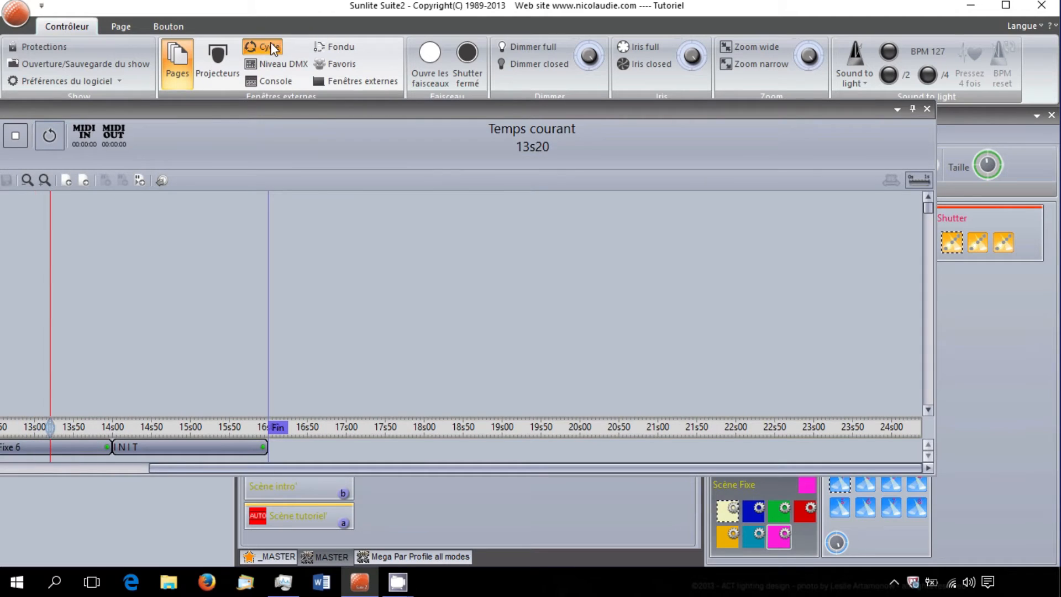
left_click_drag(197, 467, 0, 463)
left_click(17, 135)
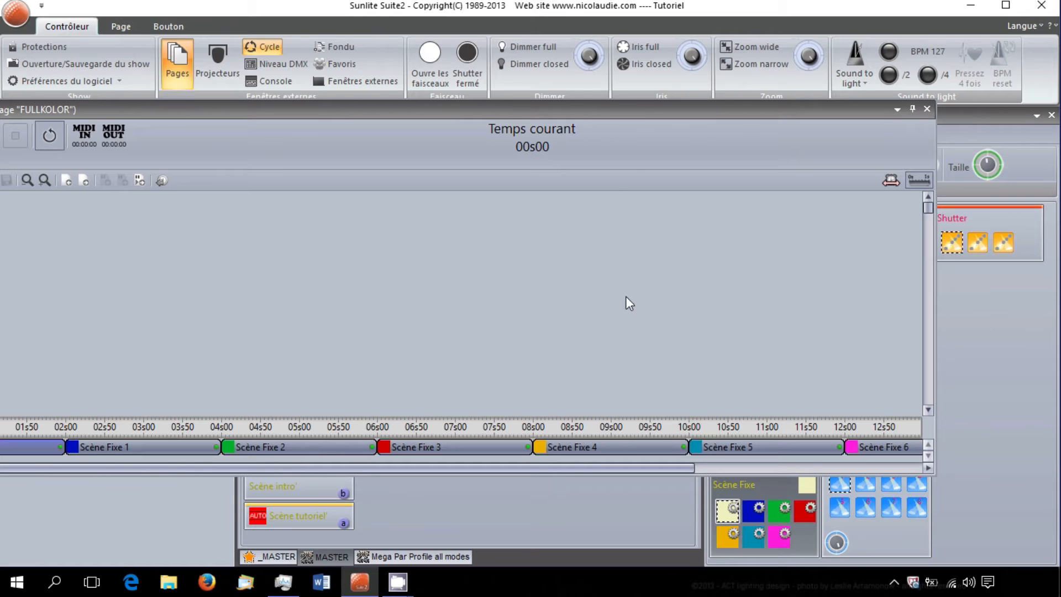
Step: Reposition and widen the cycle window as a floating window, inspect its scene blocks and close it
left_click_drag(645, 108, 699, 144)
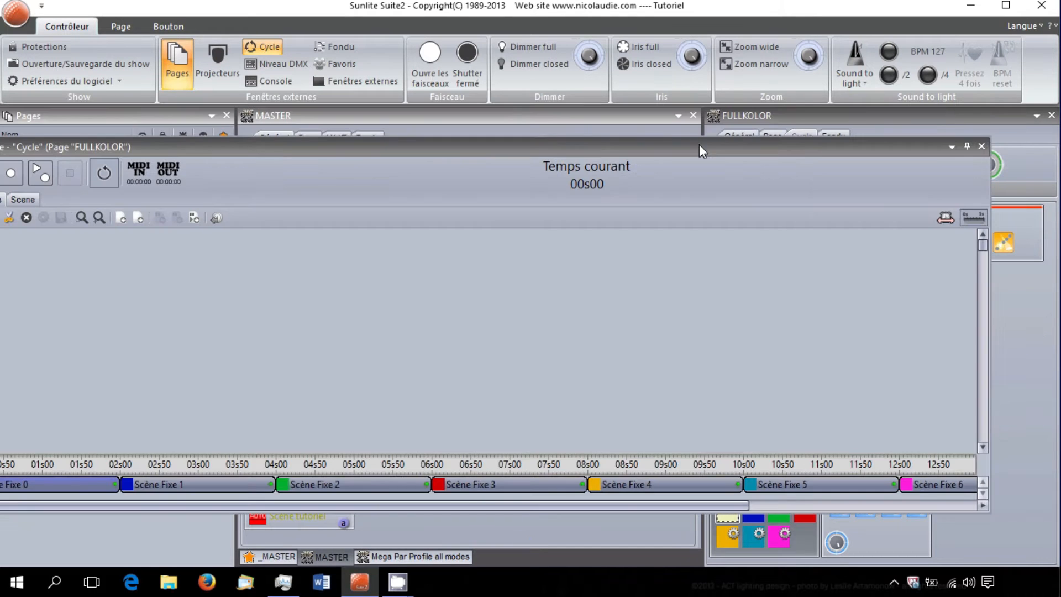
left_click_drag(990, 331, 1033, 331)
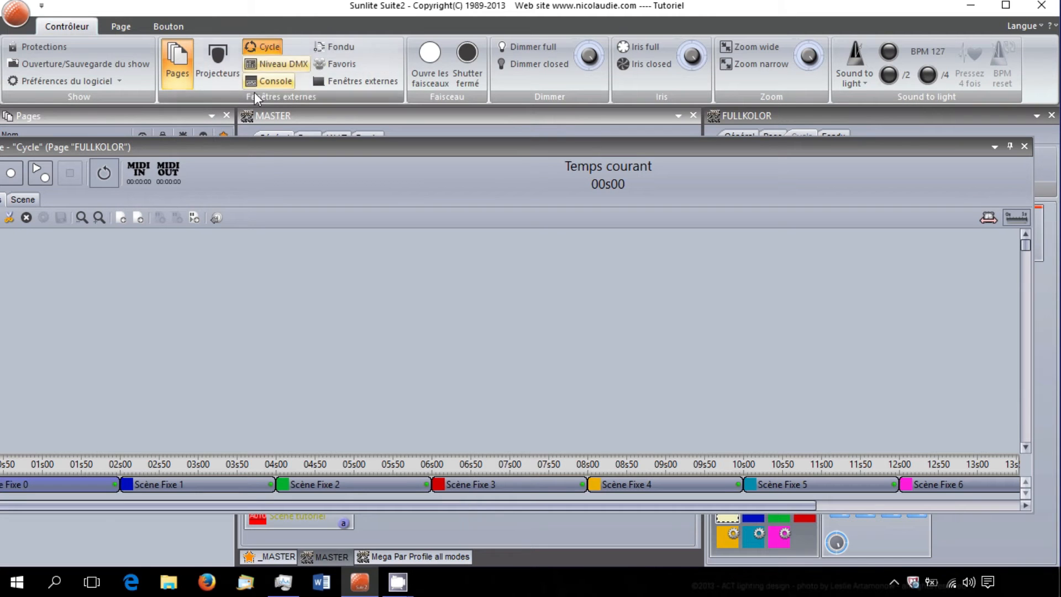
left_click_drag(264, 149, 457, 127)
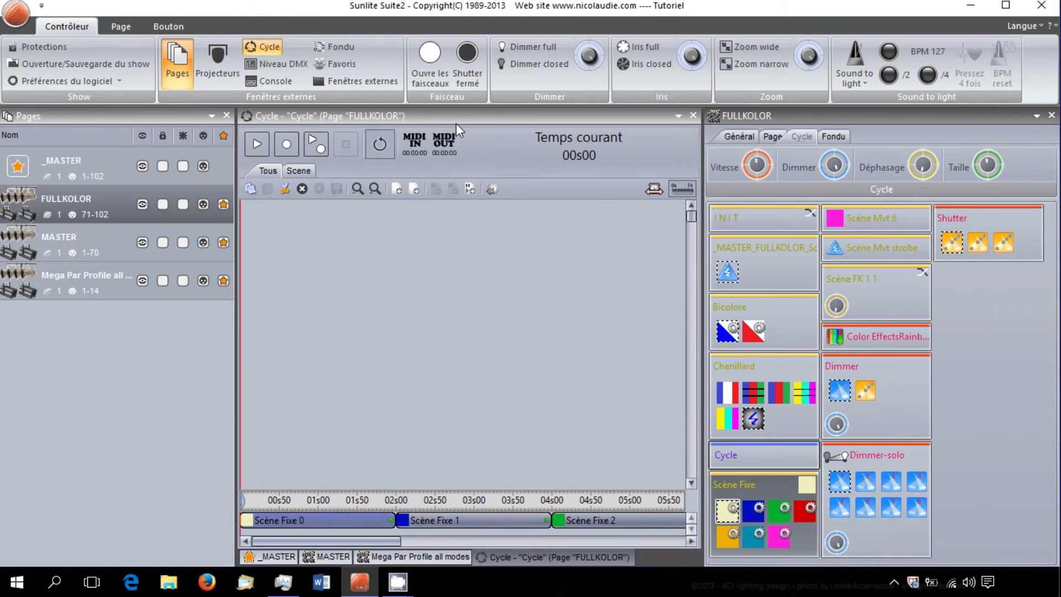
left_click_drag(496, 114, 320, 62)
left_click_drag(524, 304, 1056, 301)
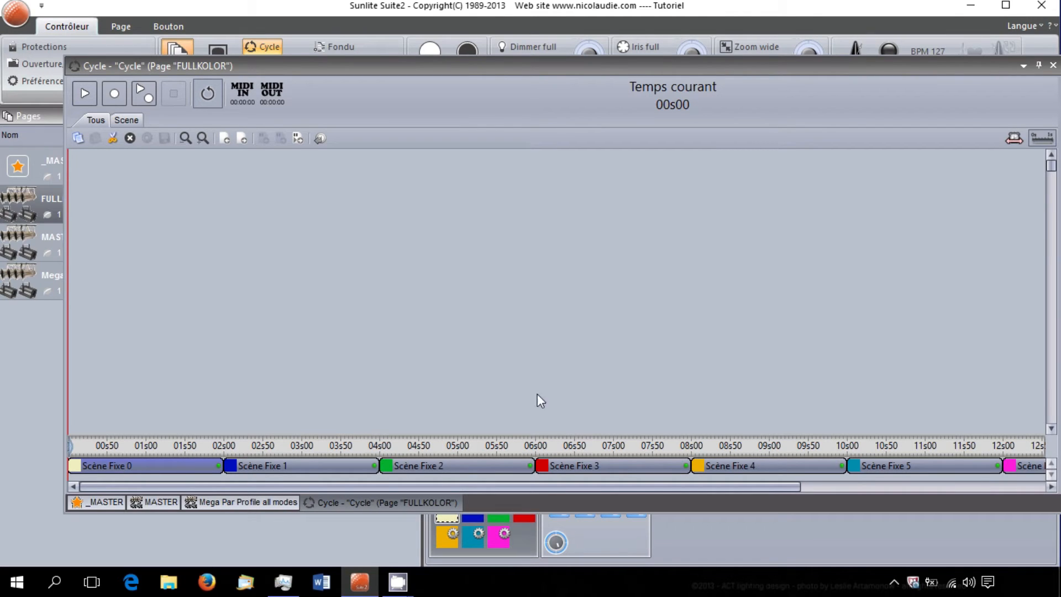
left_click_drag(582, 68, 455, 50)
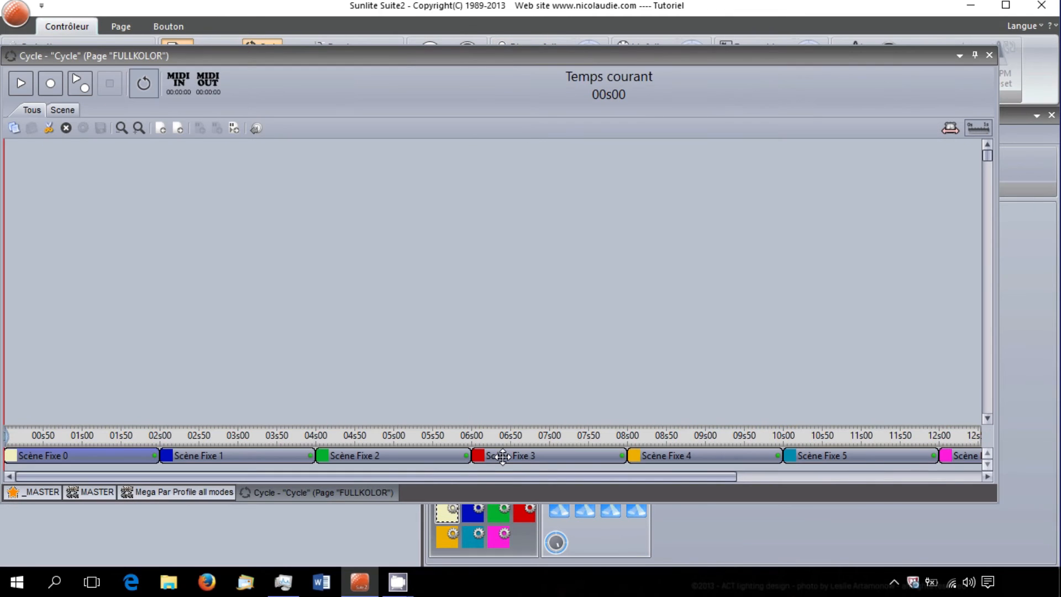
left_click(503, 456)
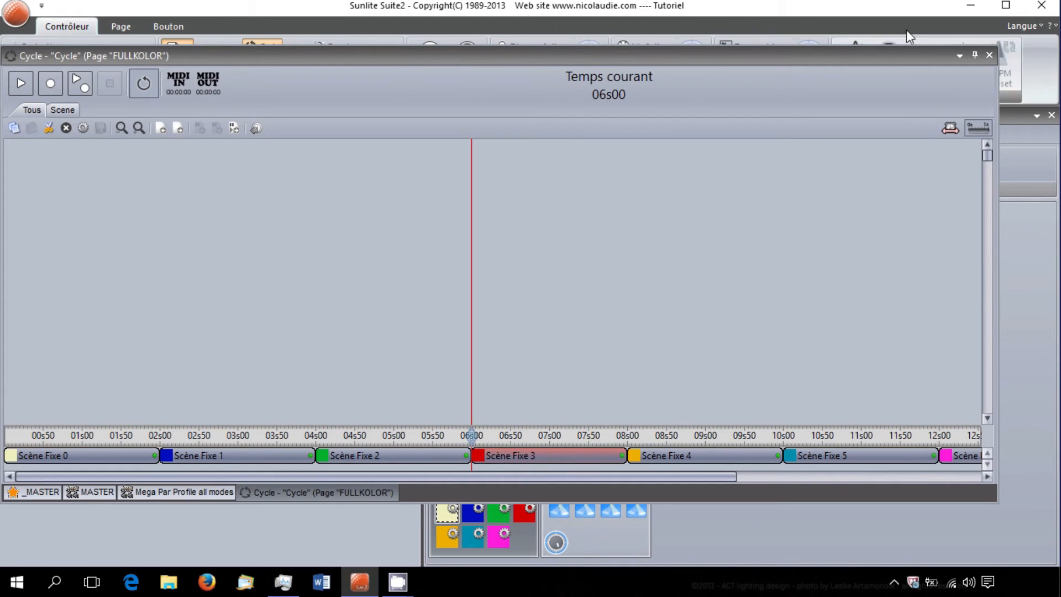
left_click(990, 55)
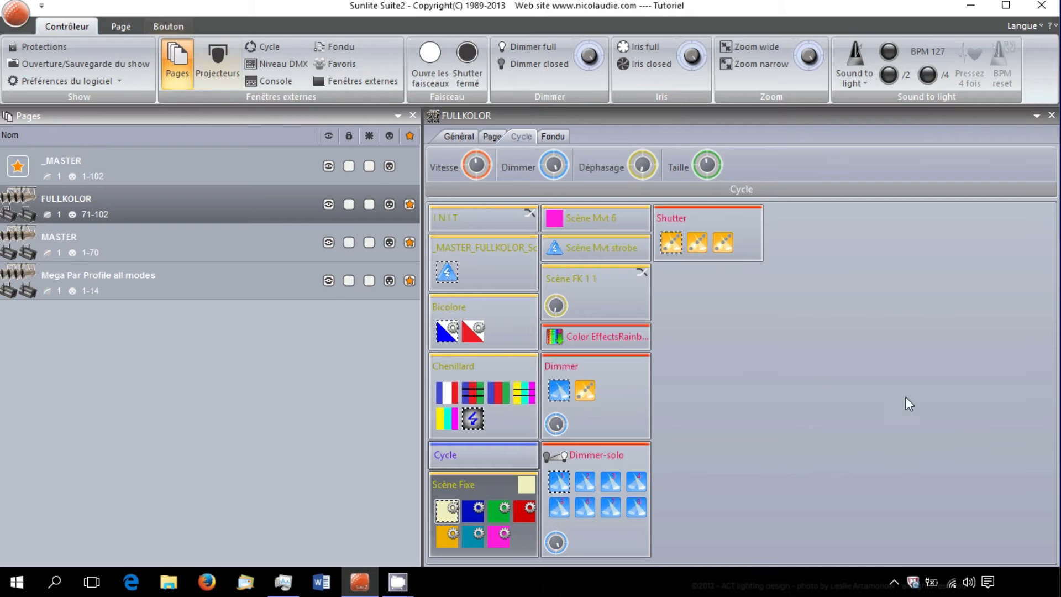
Step: Narrow the Pages panel and create a new cycle on the FULLKOLOR page
left_click_drag(423, 317, 234, 308)
left_click(176, 24)
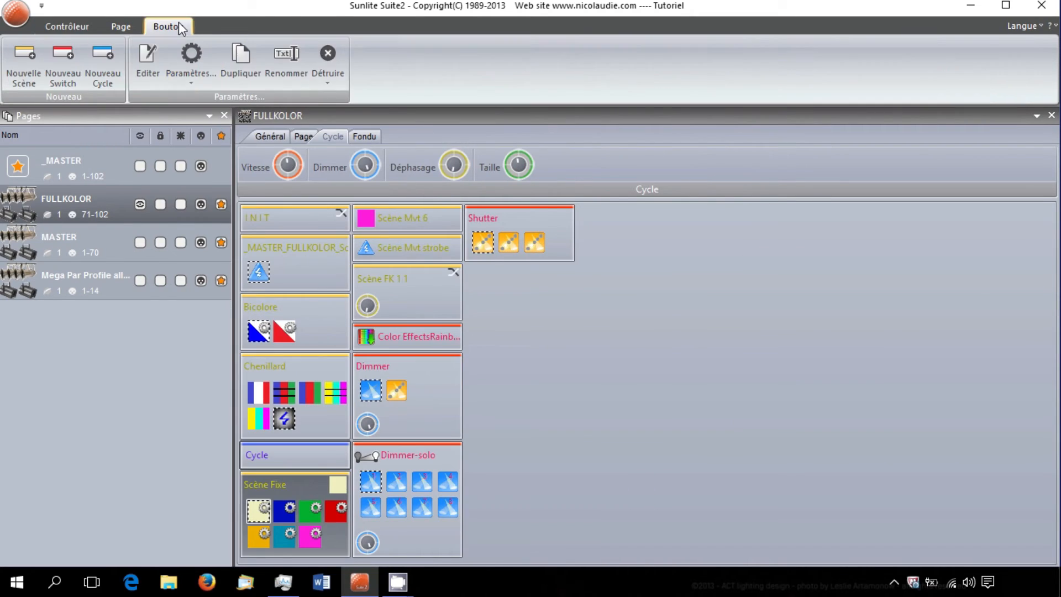
left_click(114, 63)
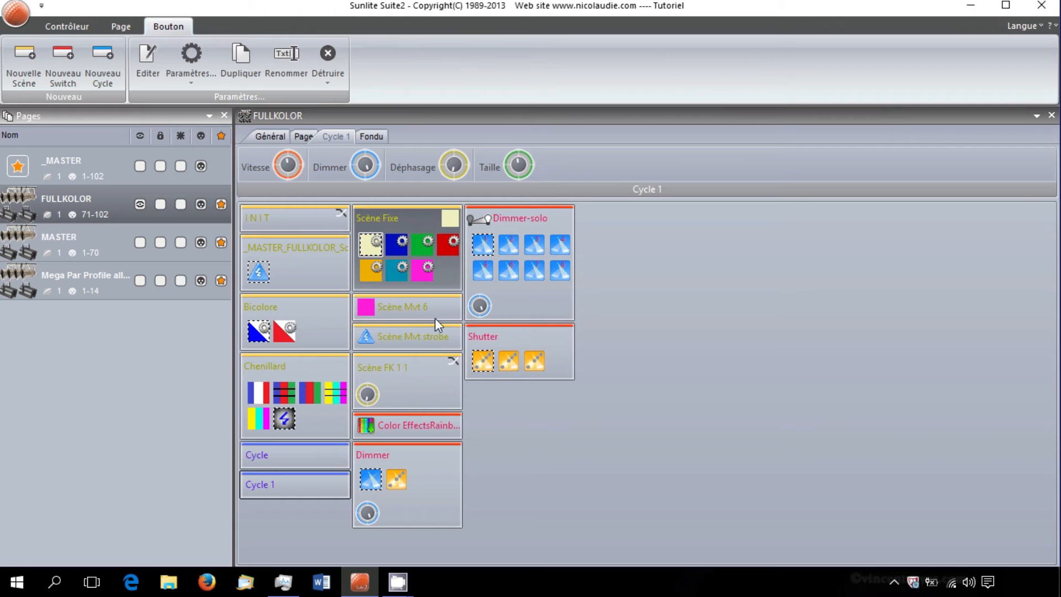
Step: Record the cycle live by triggering Scène Fixe 0, 4, 5, 1, 2, 6 and 3 in turn, ending with INIT
left_click(373, 267)
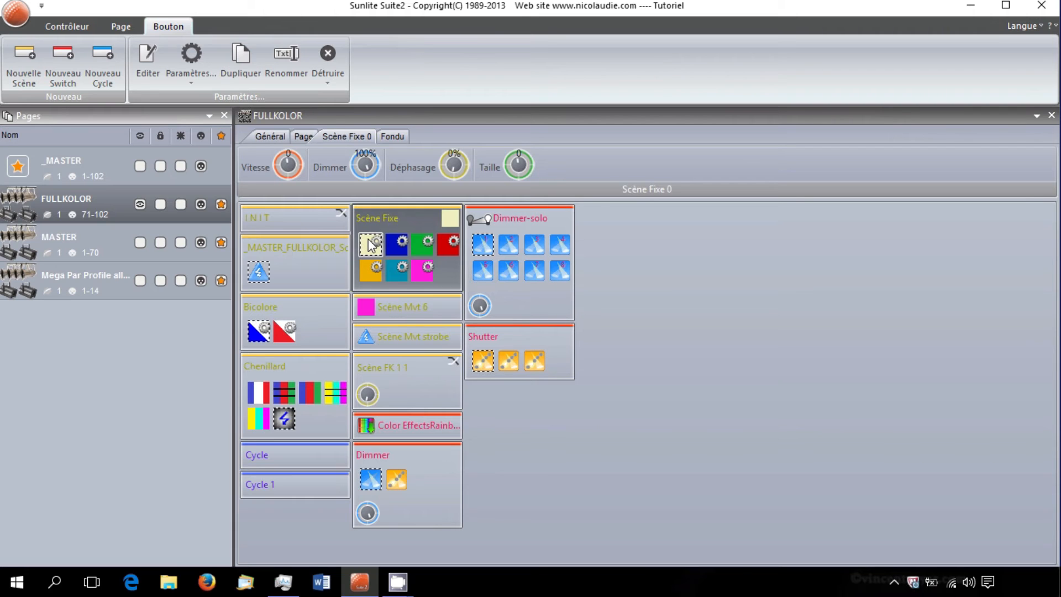
left_click(373, 267)
left_click(403, 270)
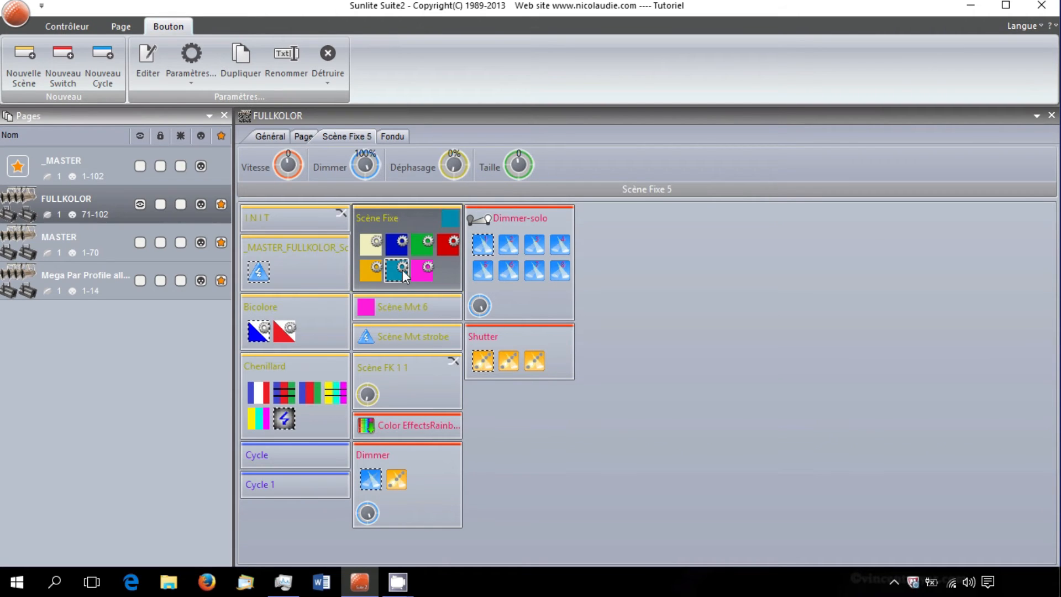
left_click(403, 252)
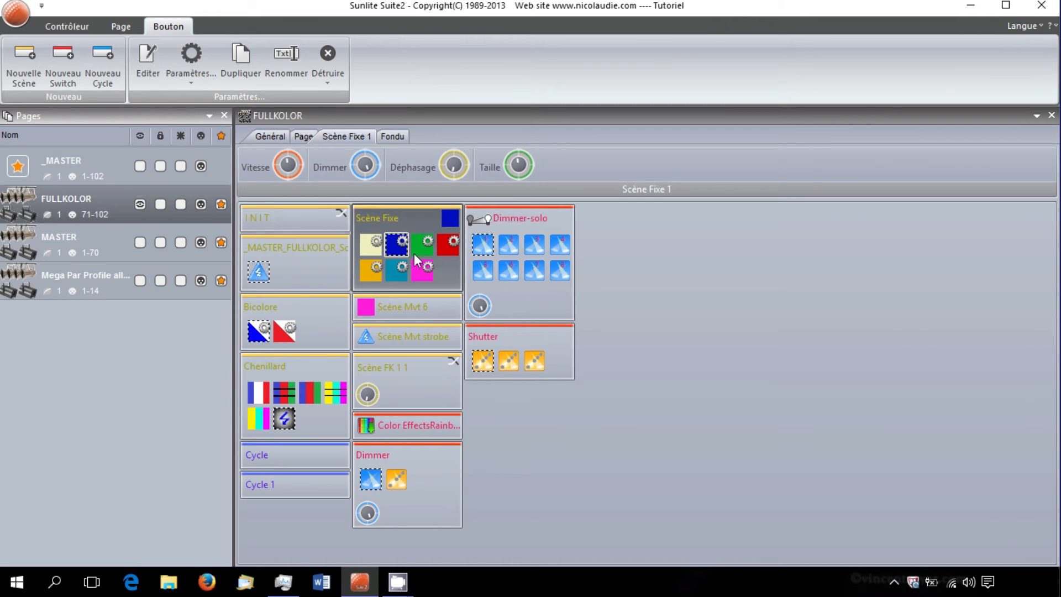
left_click(424, 270)
left_click(449, 249)
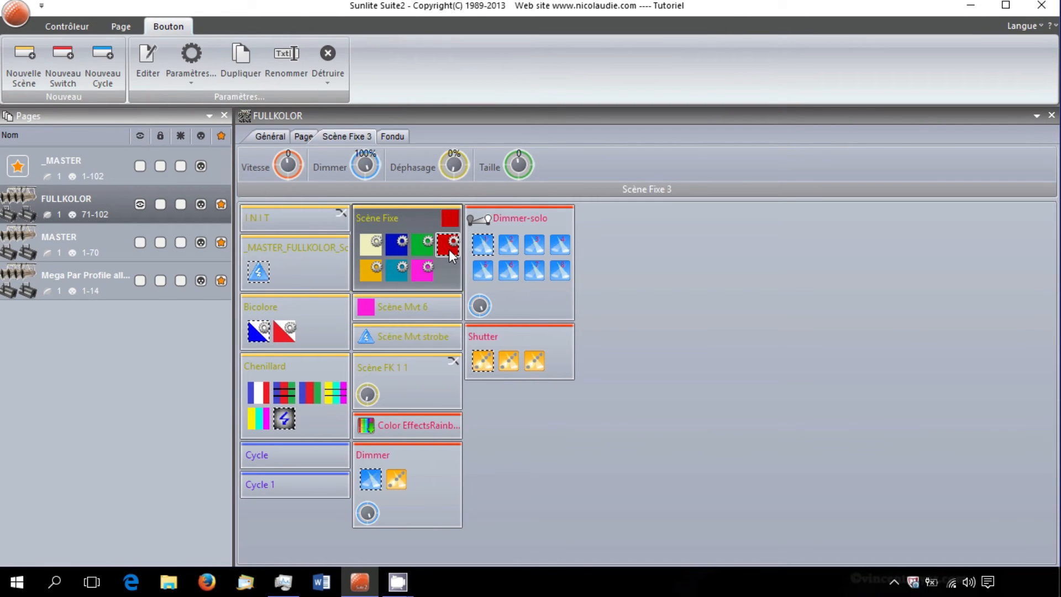
left_click(319, 218)
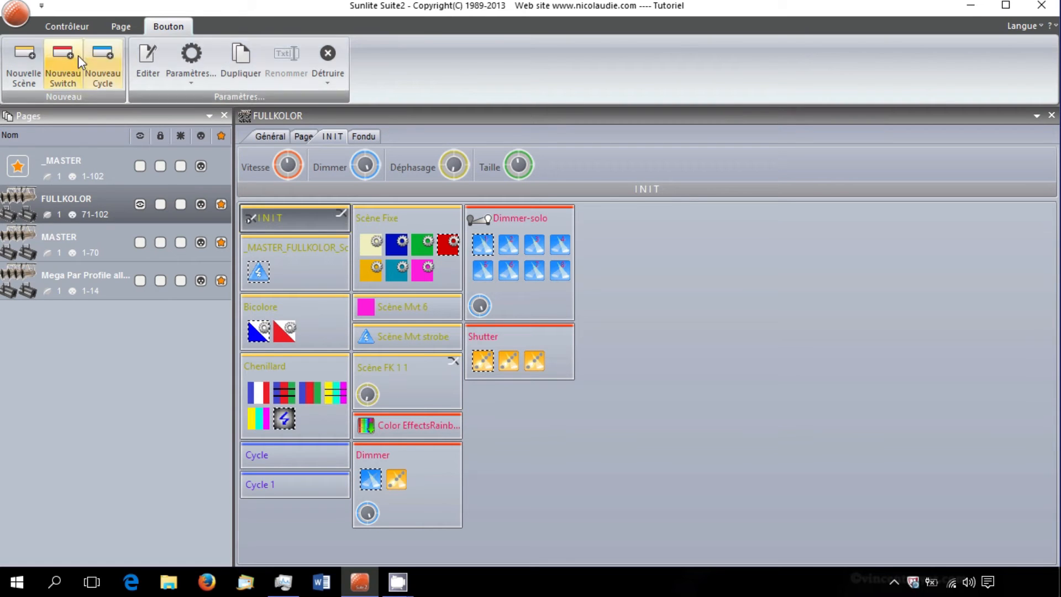
Step: Stop the recording in the timeline window of Cycle 1 and review its recorded scene blocks
left_click(69, 25)
left_click(280, 48)
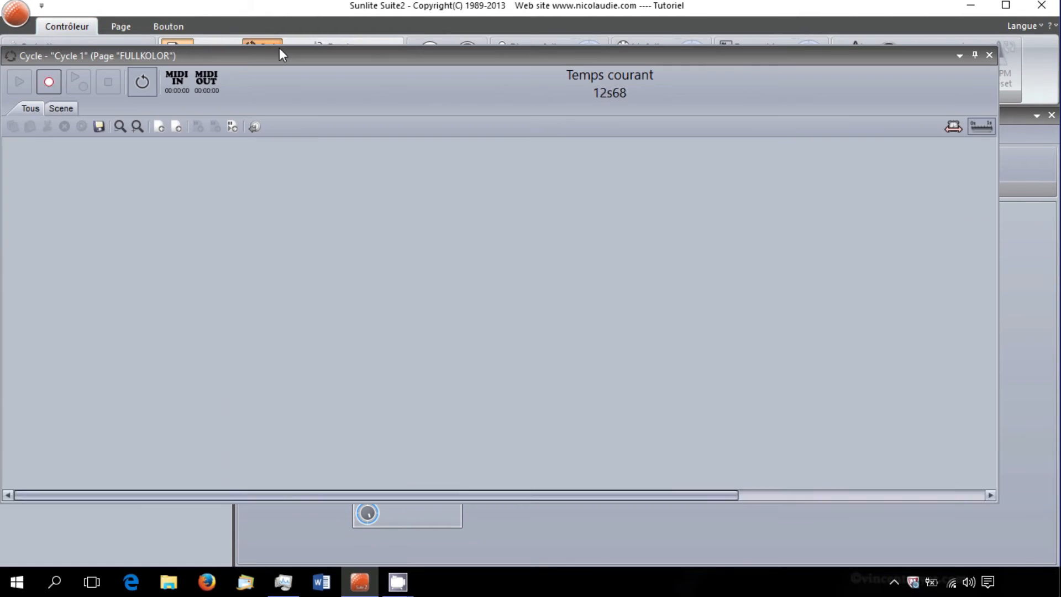
left_click(51, 86)
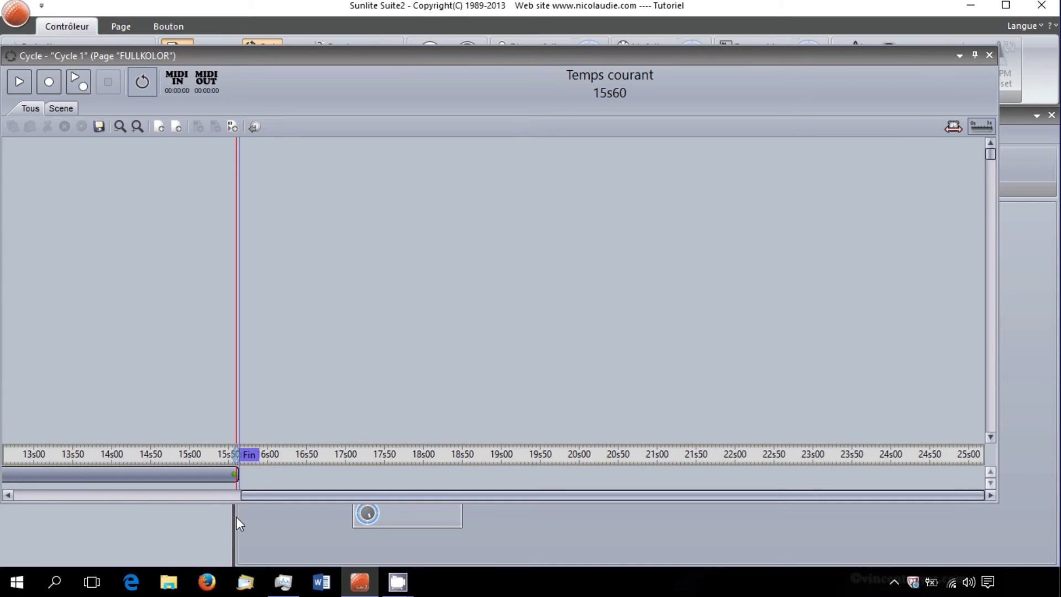
left_click_drag(271, 497, 9, 499)
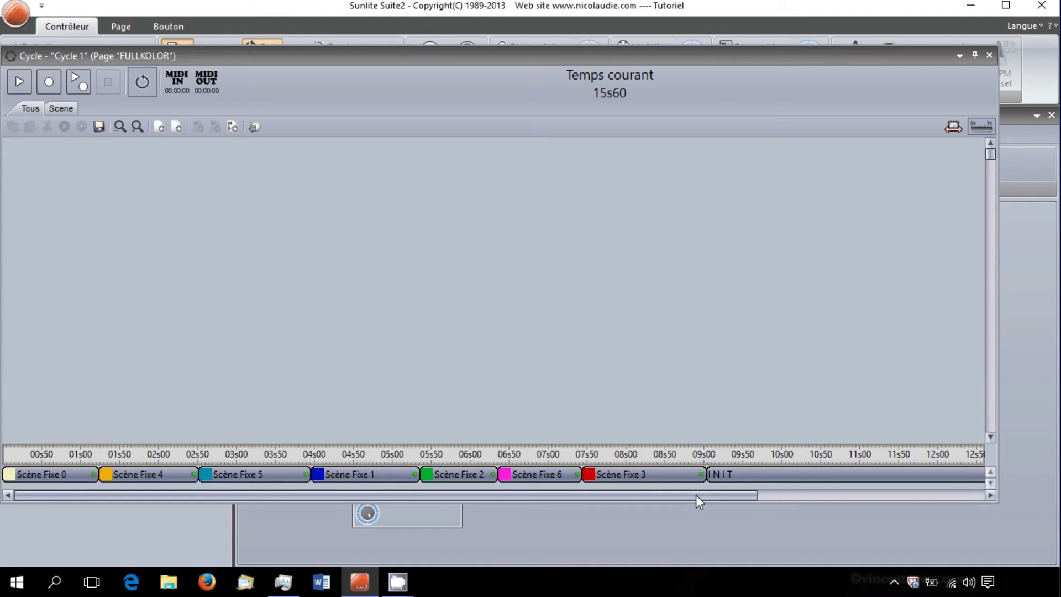
left_click(733, 474)
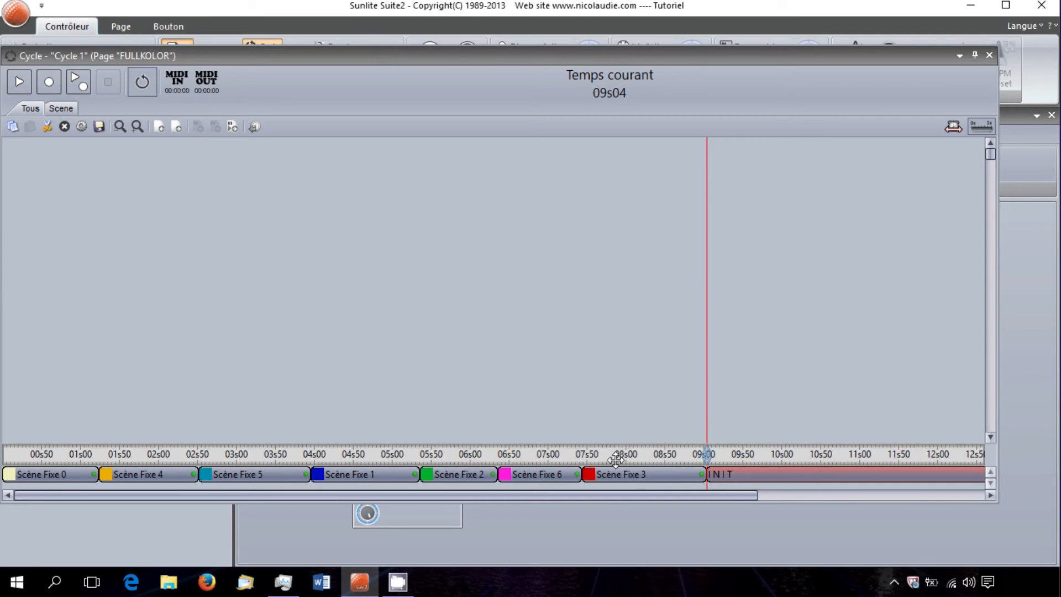
left_click(629, 475)
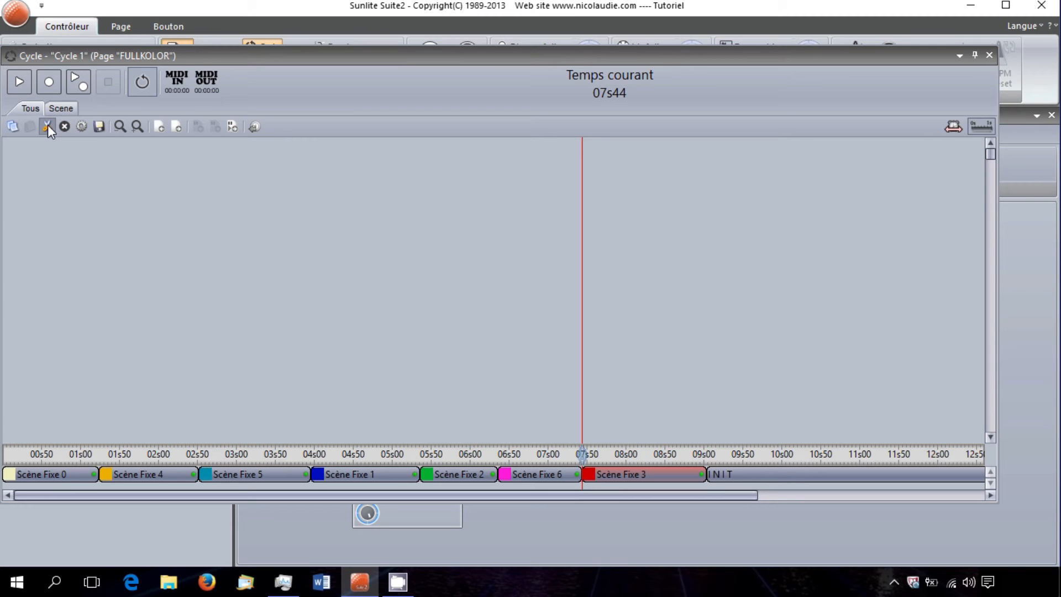
Step: Set the total length of Cycle 1 to 15s00
left_click(135, 129)
left_click(121, 128)
left_click(123, 125)
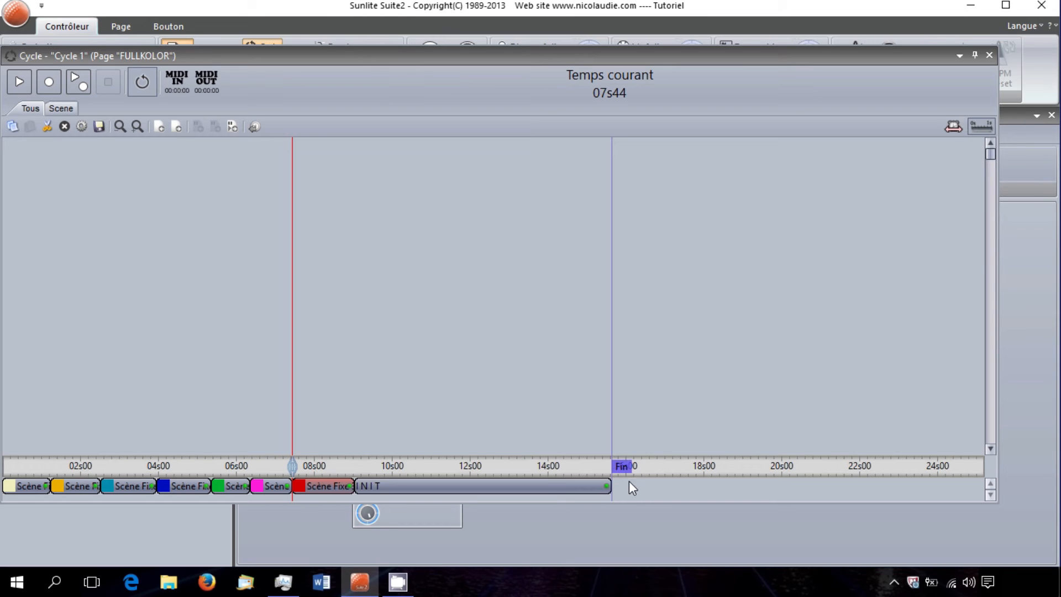
left_click(954, 127)
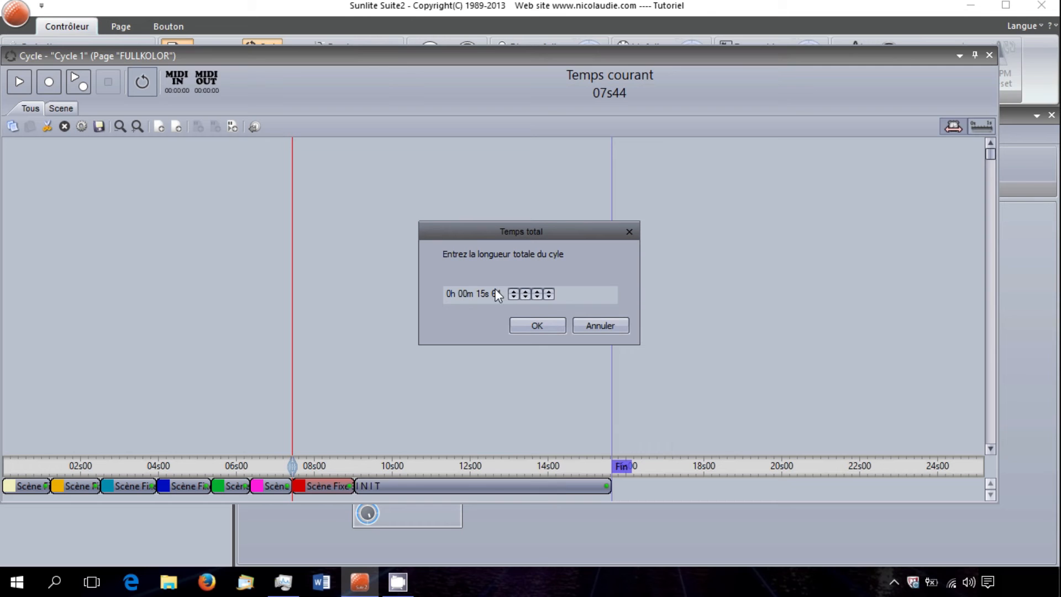
type("00")
left_click(524, 326)
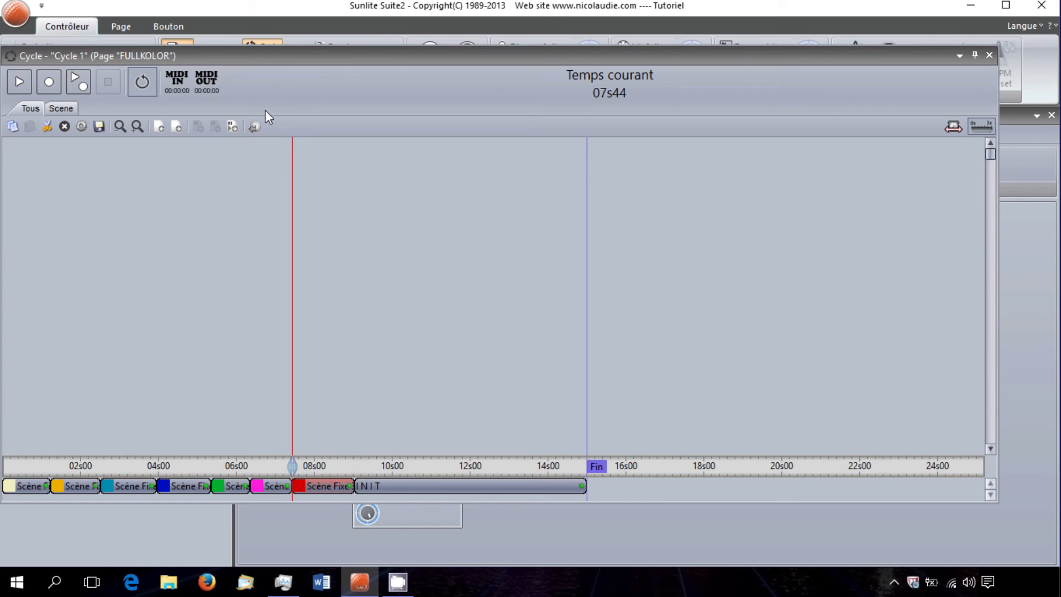
Step: Retime the Scène Fixe 0, 4, 5 and 1 blocks to one second each, ending at 1s00, 2s00, 3s00 and 4s00
left_click(135, 131)
left_click(134, 131)
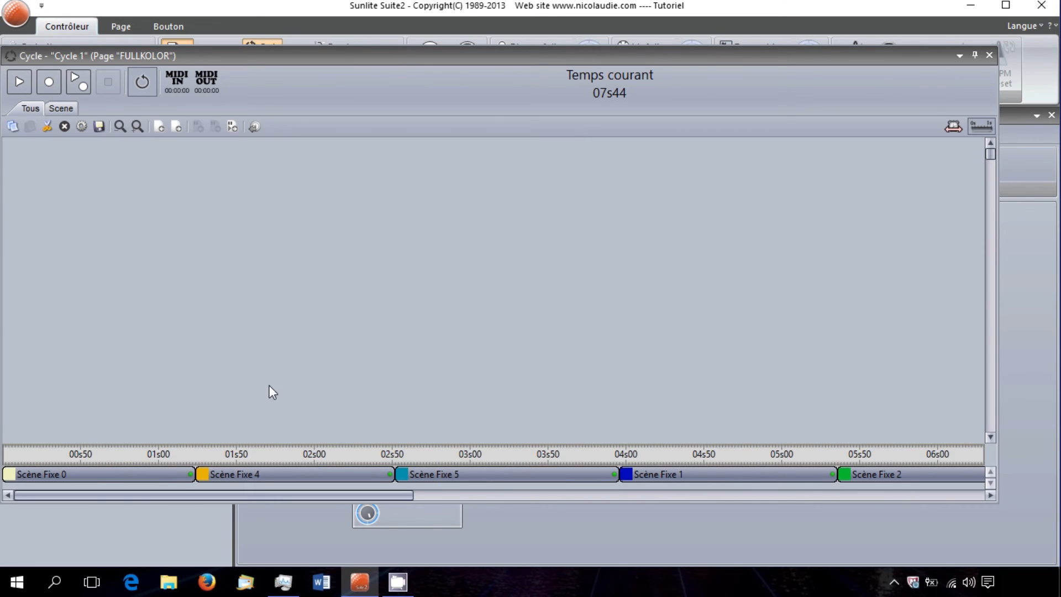
left_click_drag(240, 481, 202, 473)
left_click_drag(558, 476, 468, 465)
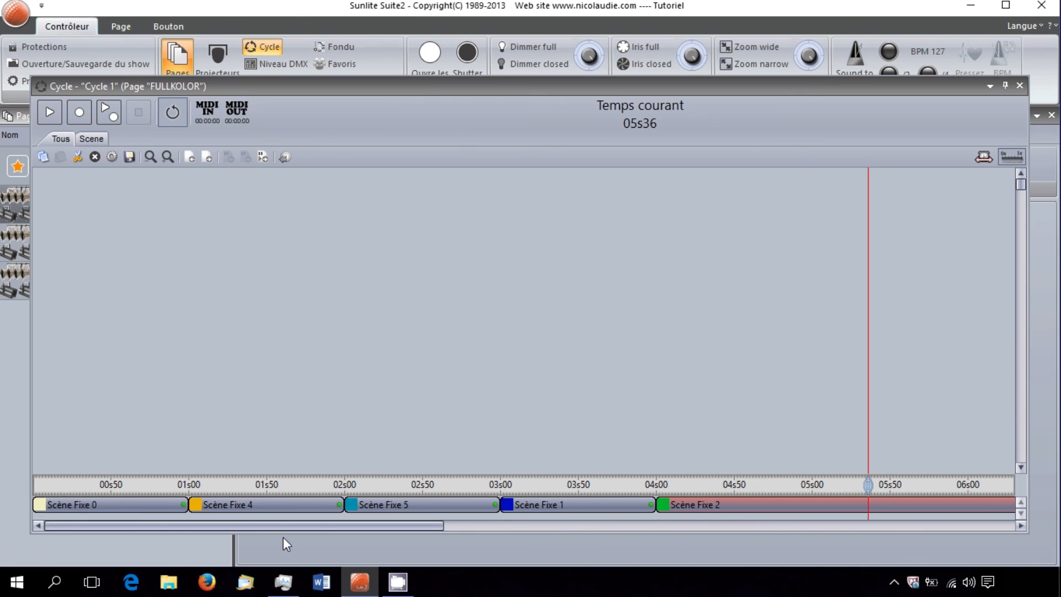
left_click_drag(320, 524, 403, 529)
left_click_drag(553, 526, 546, 521)
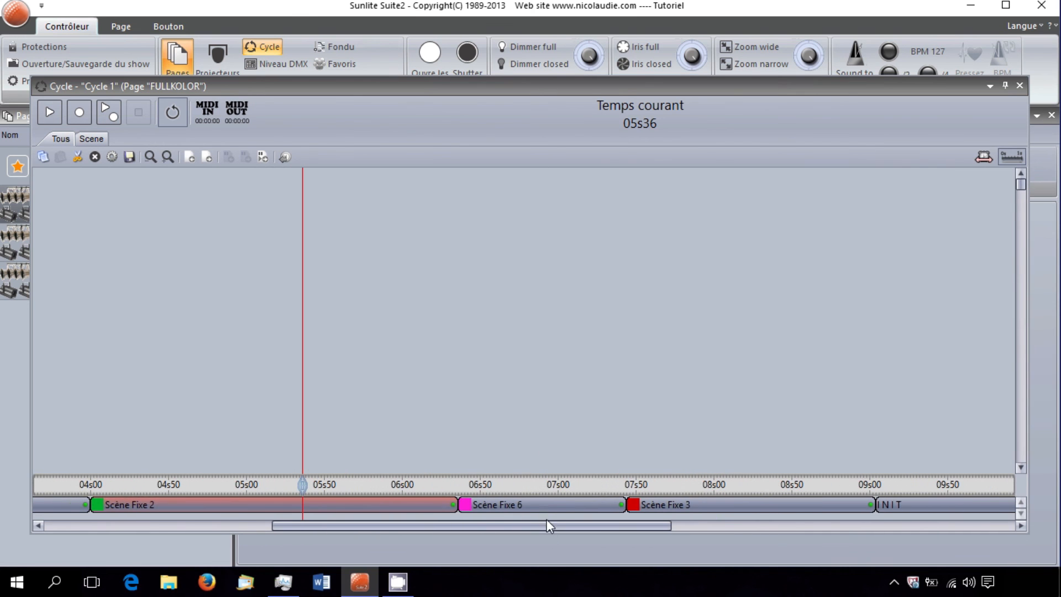